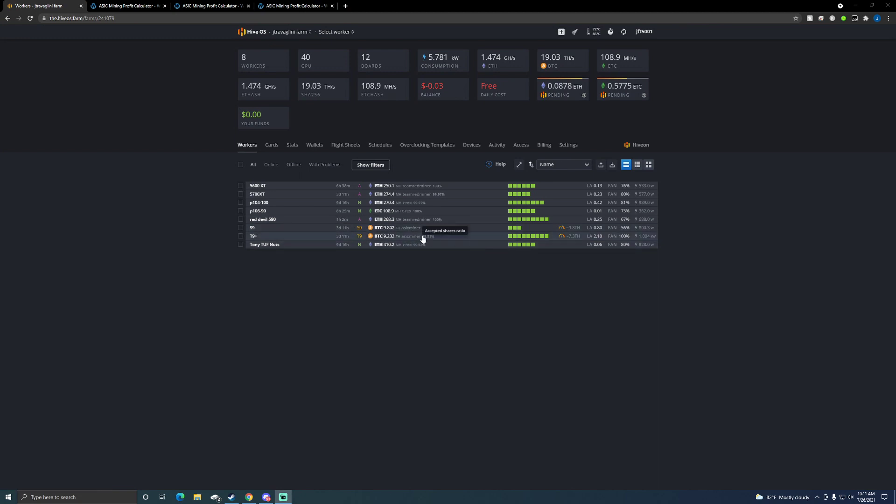
# Step: Open the T9+ worker's page from the Hive OS Workers list
pyautogui.click(325, 238)
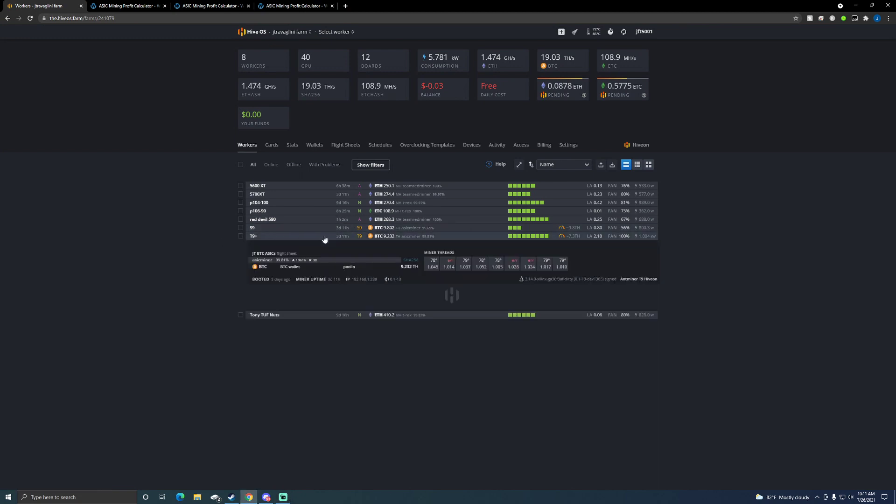
pyautogui.click(250, 237)
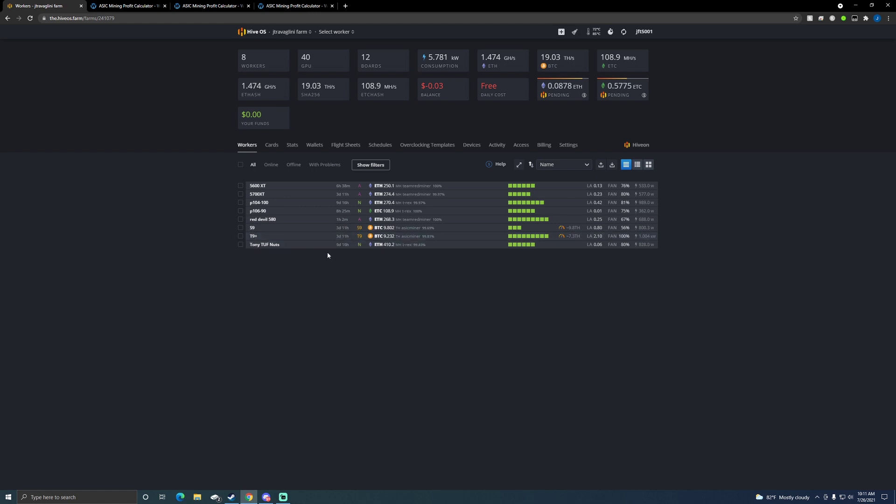
pyautogui.click(256, 237)
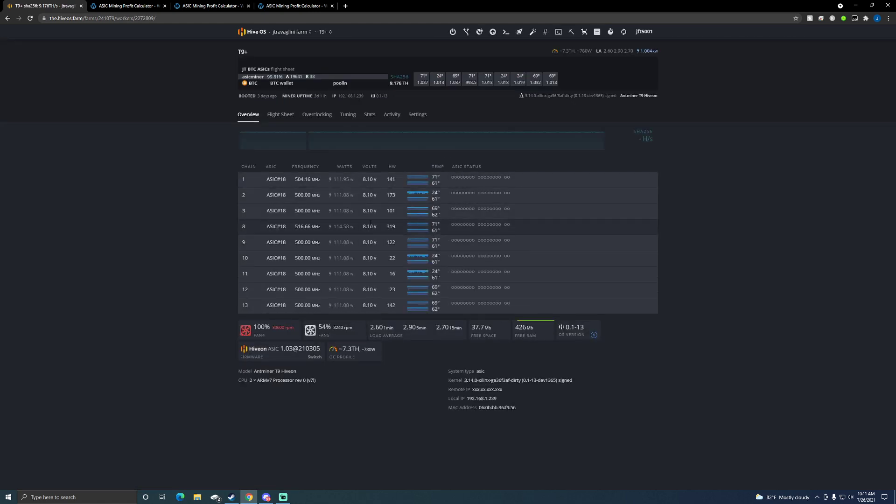
# Step: Review the T9+ overclock profiles, keeping 7.3th ~780w applied, and return to its chain overview
pyautogui.click(326, 116)
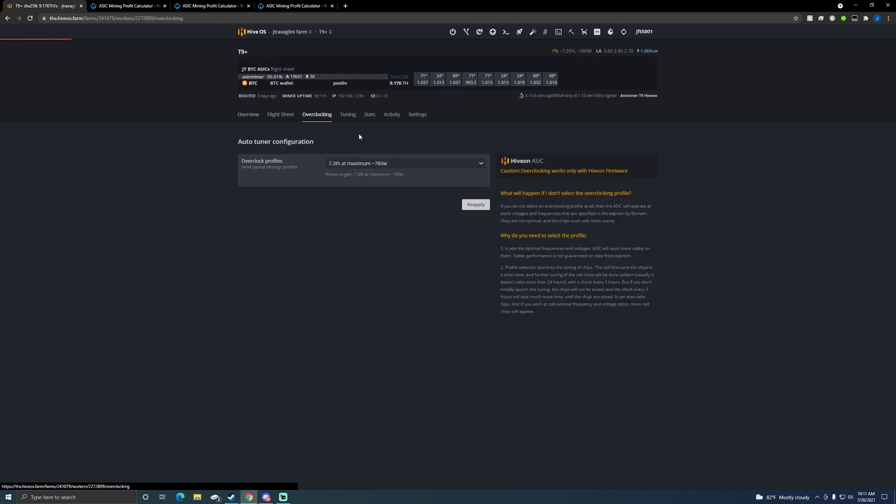
pyautogui.click(417, 164)
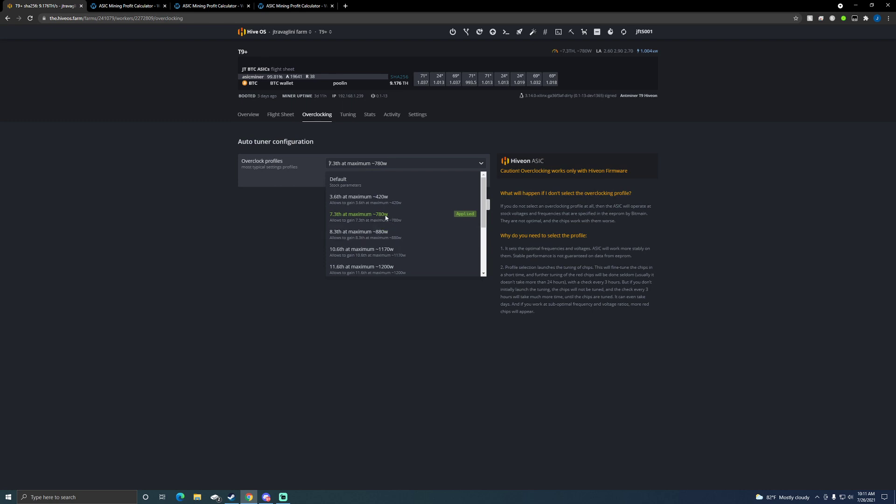
pyautogui.click(289, 213)
pyautogui.click(246, 115)
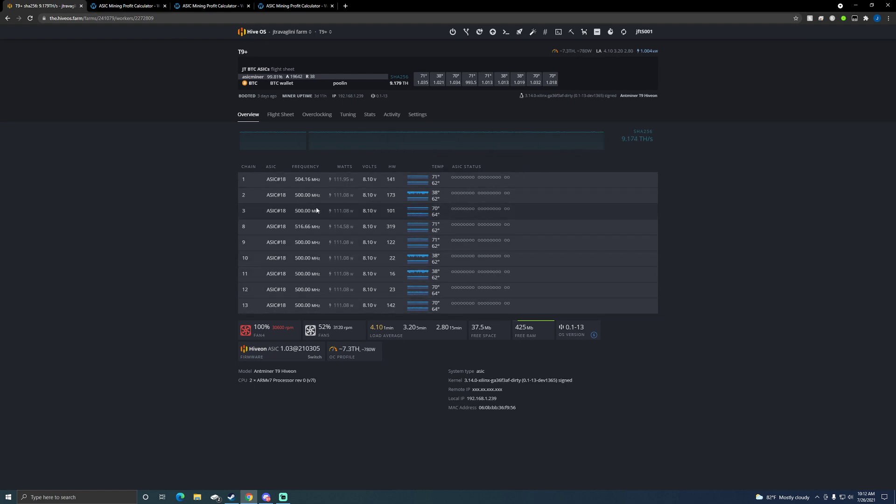
pyautogui.click(318, 115)
pyautogui.click(416, 164)
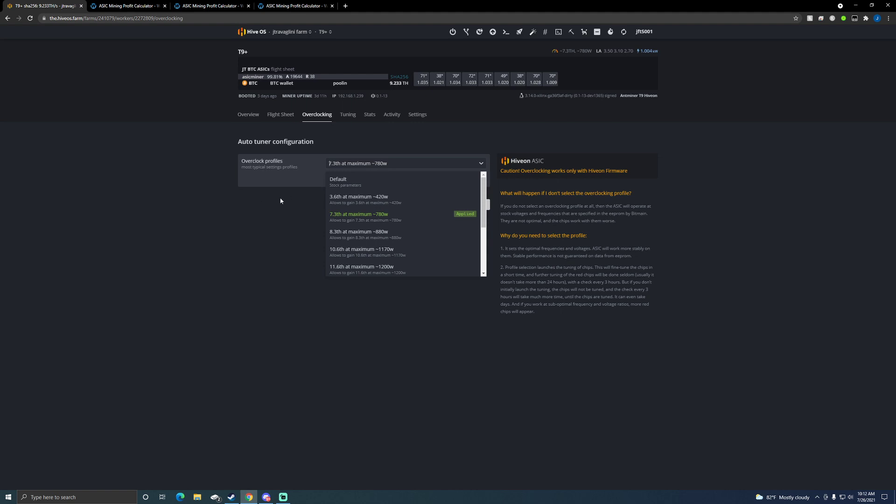
pyautogui.click(357, 215)
pyautogui.click(247, 115)
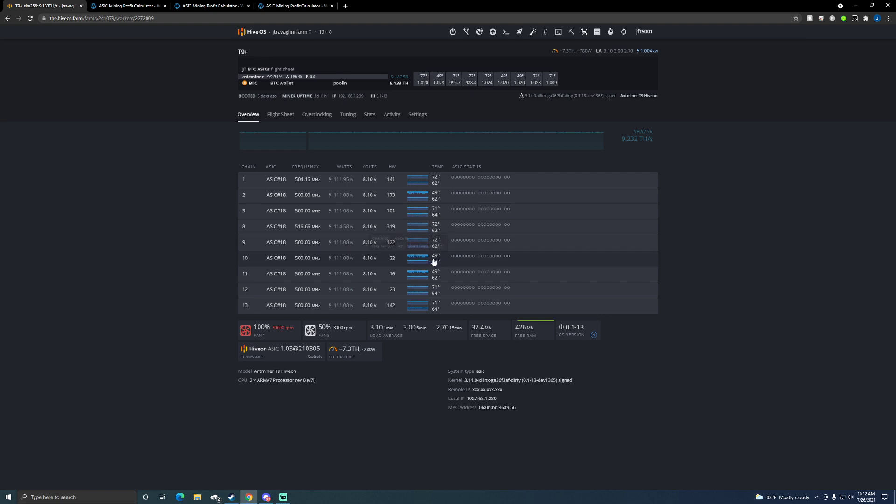
pyautogui.moveTo(433, 261)
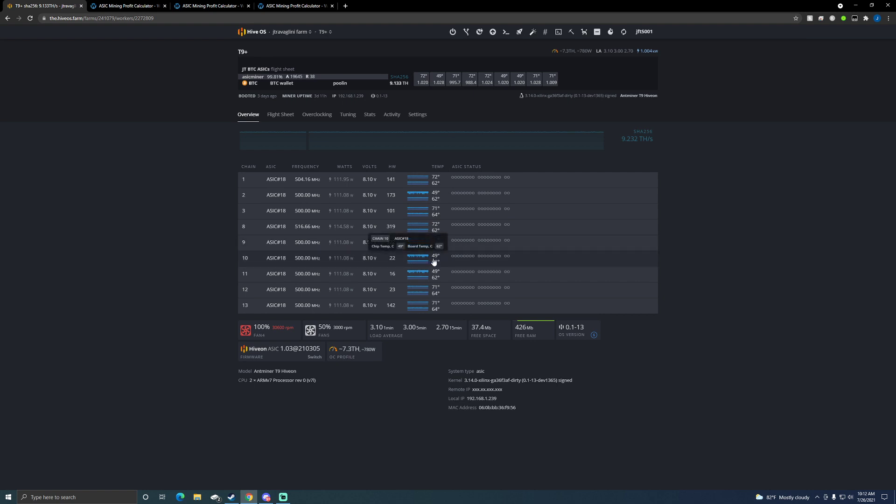
pyautogui.moveTo(290, 332)
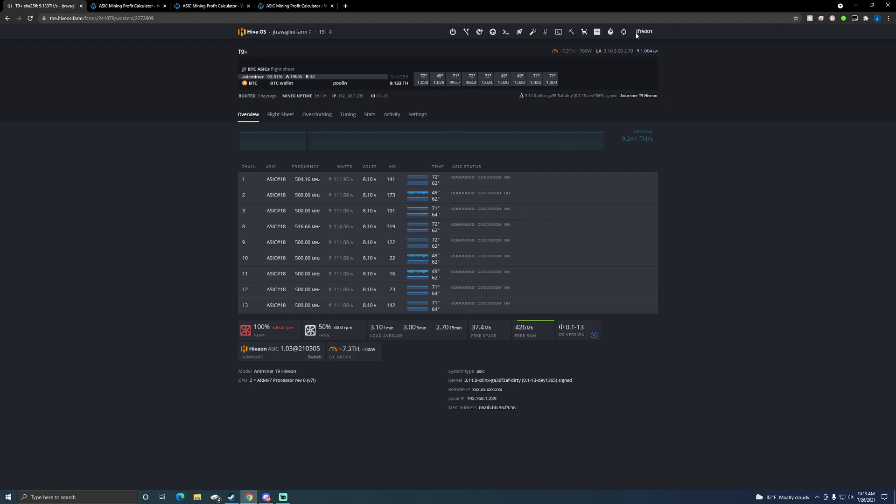
pyautogui.click(134, 8)
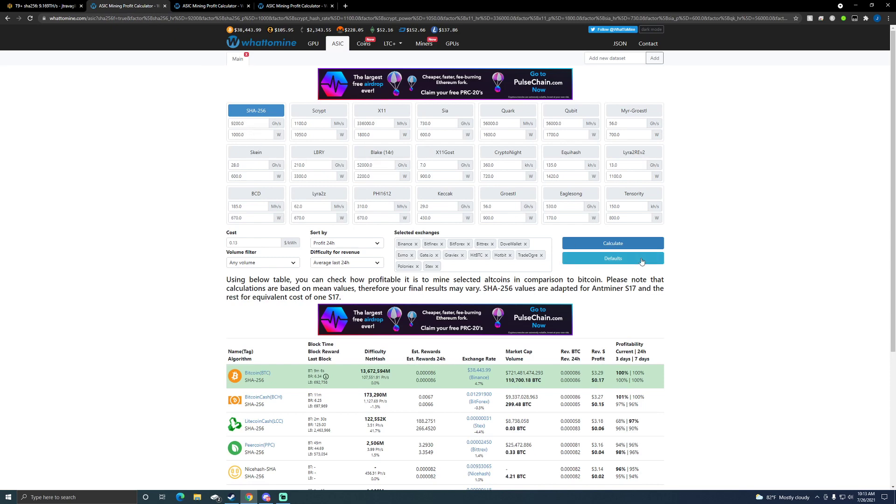
# Step: Recalculate SHA-256 profitability for 9200 Gh/s at 1000 W: Bitcoin $3.29 revenue, $0.17 daily profit
pyautogui.click(612, 244)
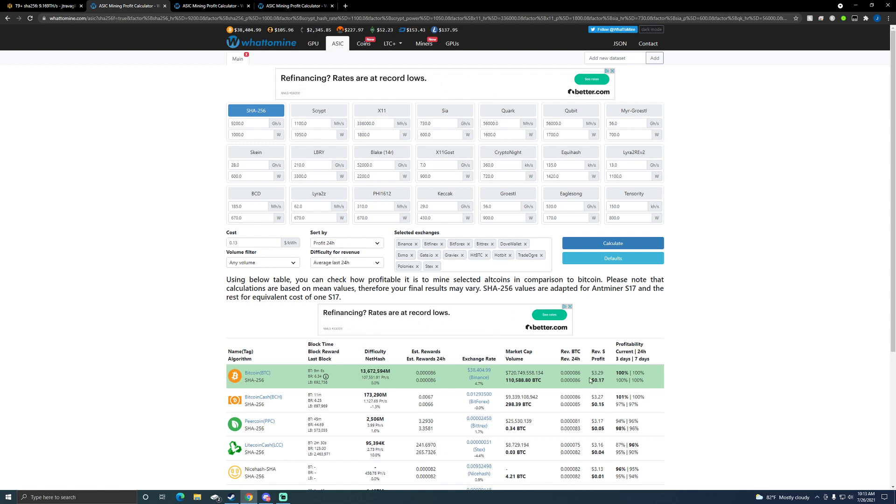
pyautogui.click(45, 5)
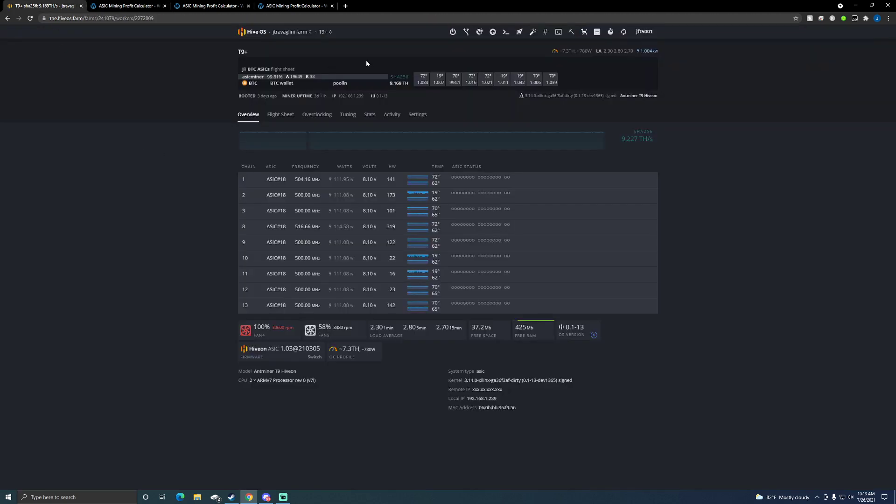
# Step: Open the S9 worker's page and glance at its overclock profile list
pyautogui.click(288, 32)
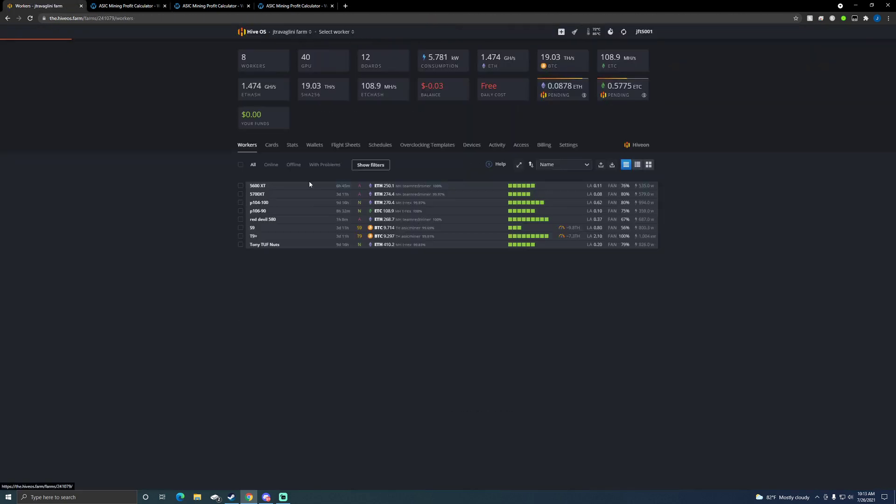
pyautogui.click(251, 228)
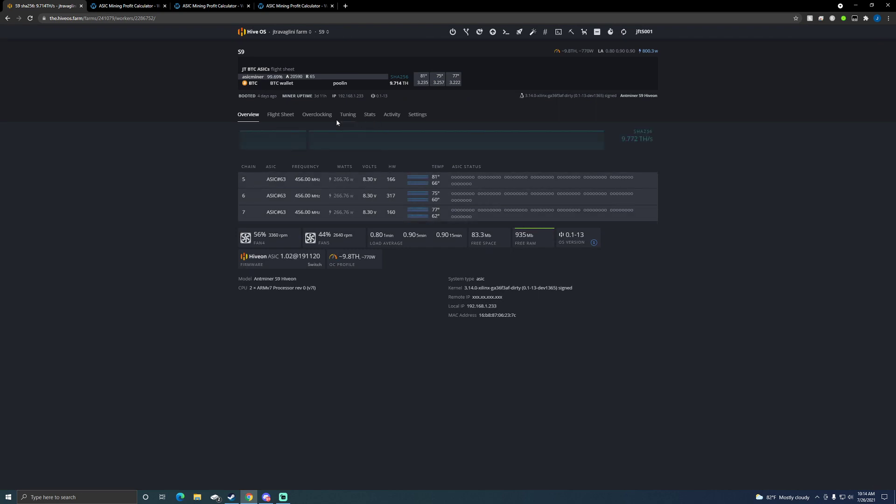
pyautogui.click(317, 114)
pyautogui.click(343, 166)
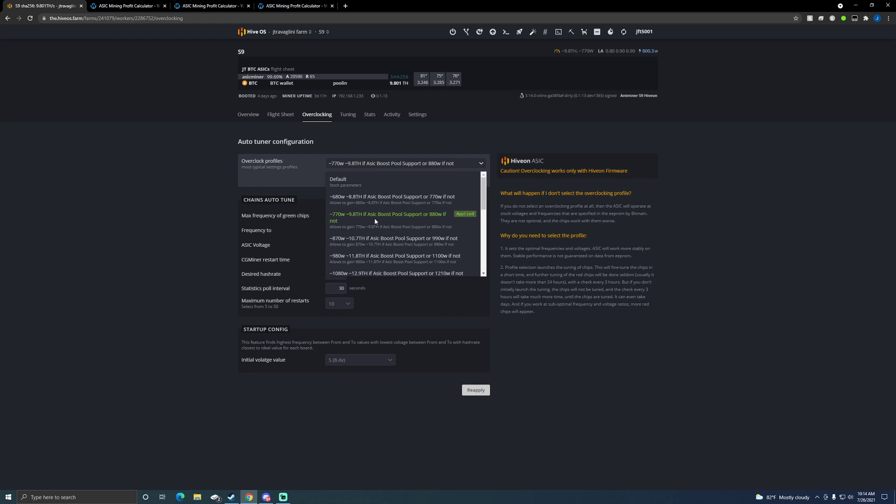
pyautogui.click(248, 114)
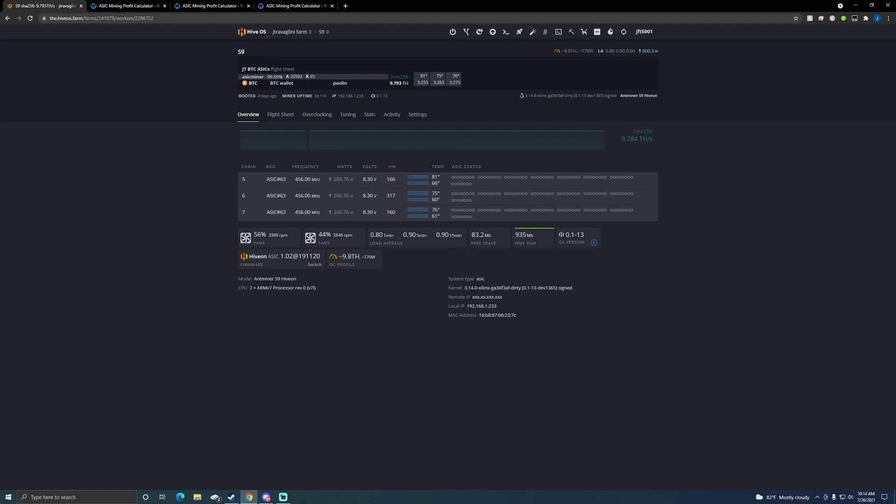
# Step: Browse all S9 overclock profiles, keeping ~770w ~9.8TH, then return to the S9 overview stats
pyautogui.moveTo(438, 179)
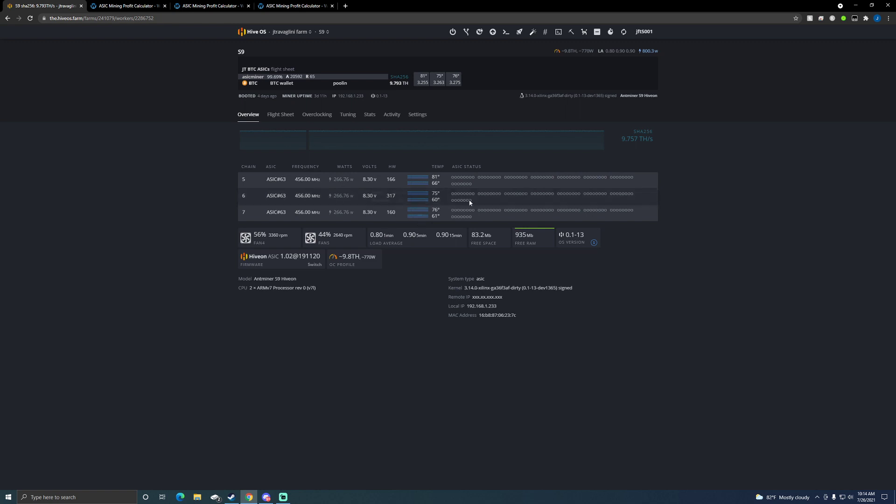
pyautogui.click(317, 115)
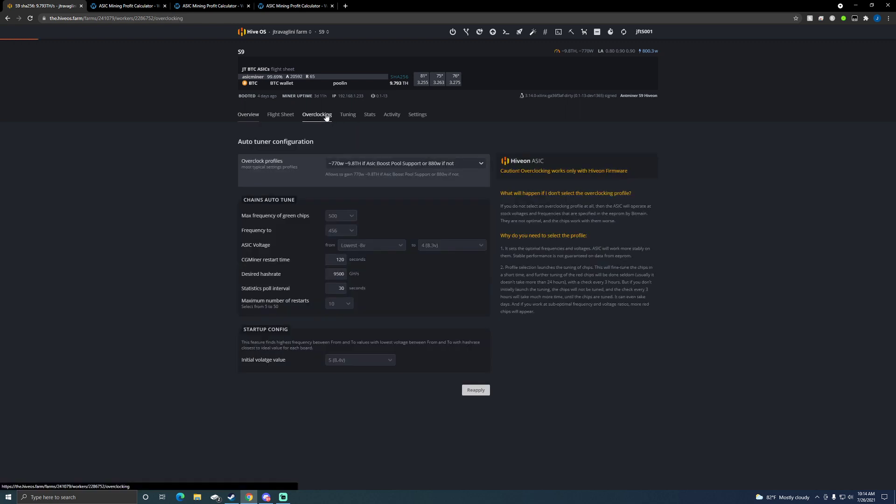
pyautogui.click(435, 167)
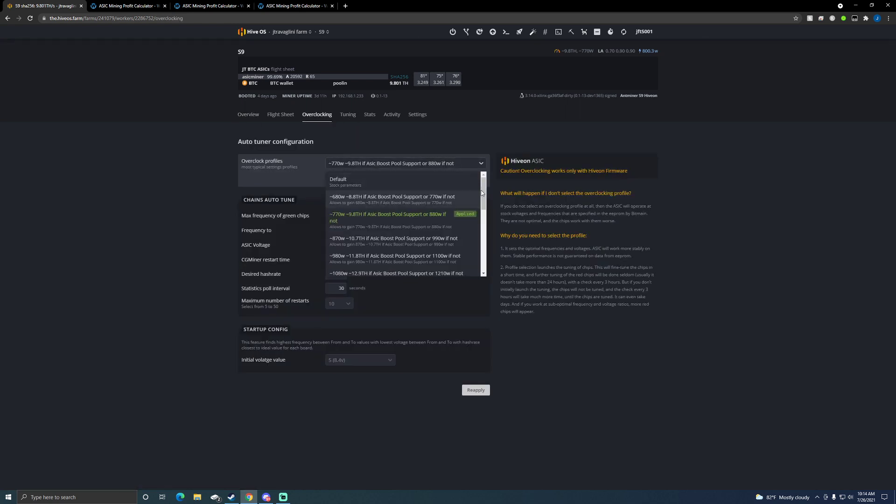
pyautogui.scroll(-3, 486, 217)
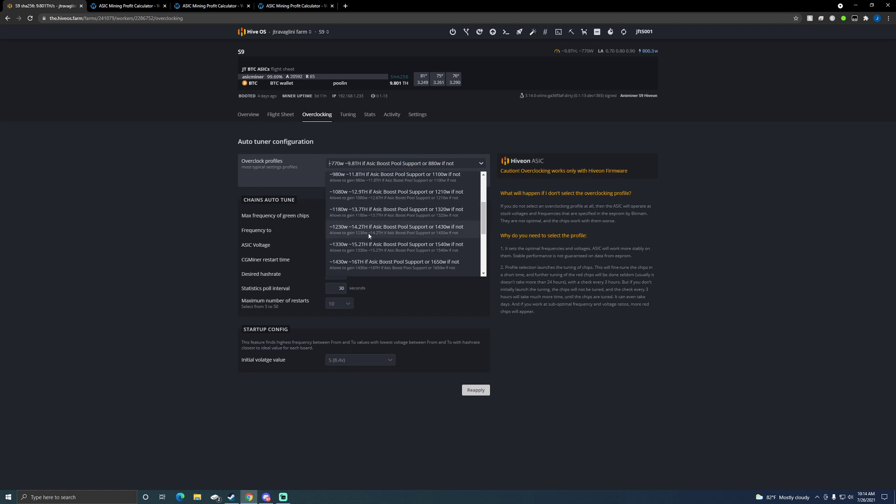
pyautogui.scroll(-1, 485, 217)
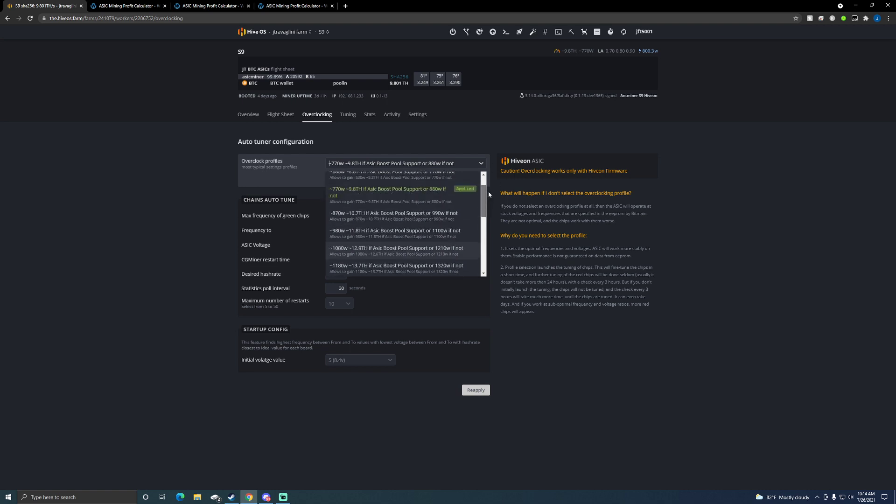
pyautogui.click(496, 147)
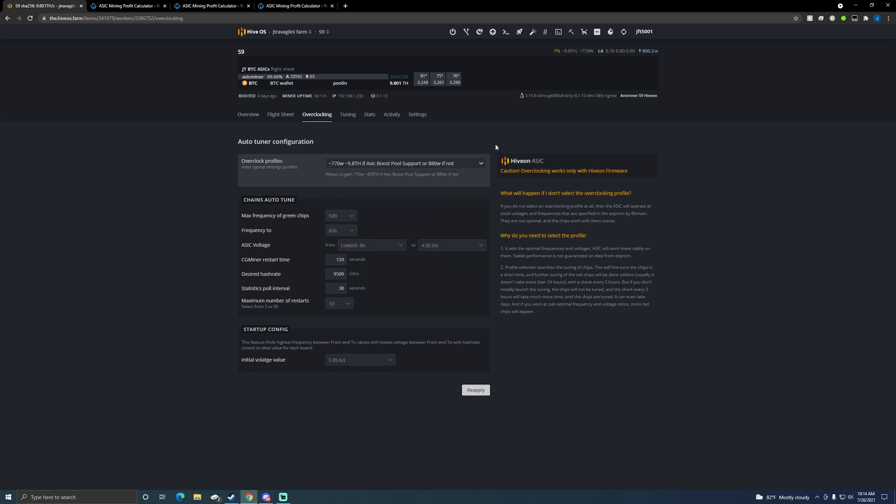
pyautogui.click(250, 114)
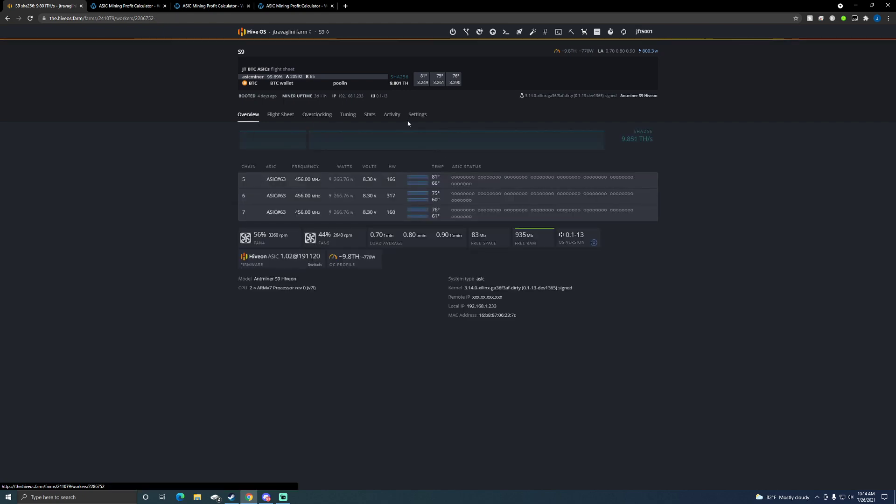
# Step: Calculate WhatToMine SHA-256 profitability for 9800 Gh/s at 800 W, about $1.00 daily Bitcoin profit
pyautogui.click(209, 6)
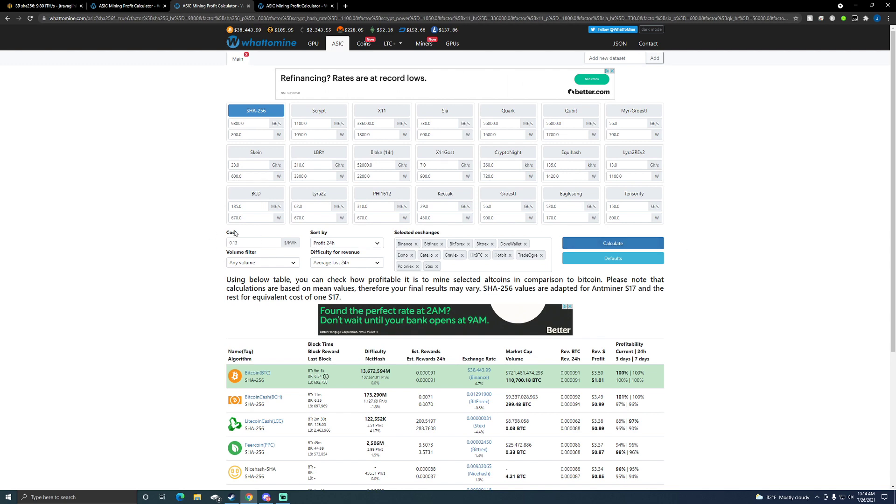
pyautogui.click(642, 247)
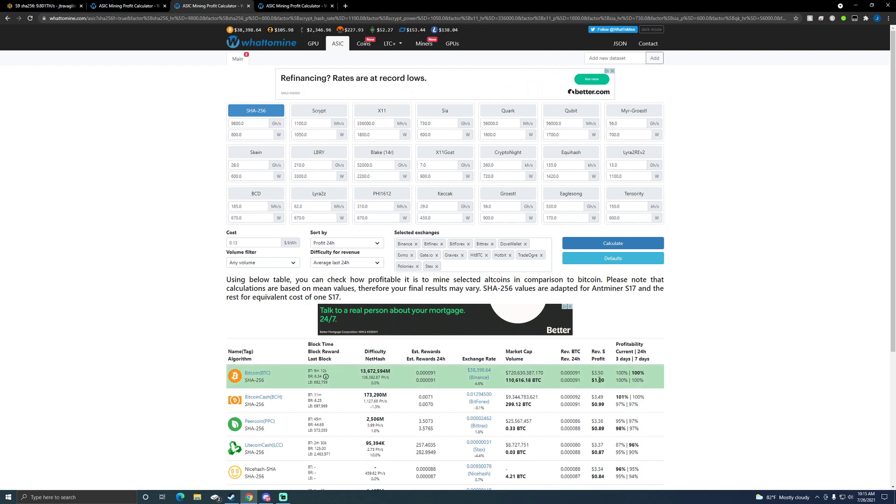
pyautogui.scroll(-2, 616, 371)
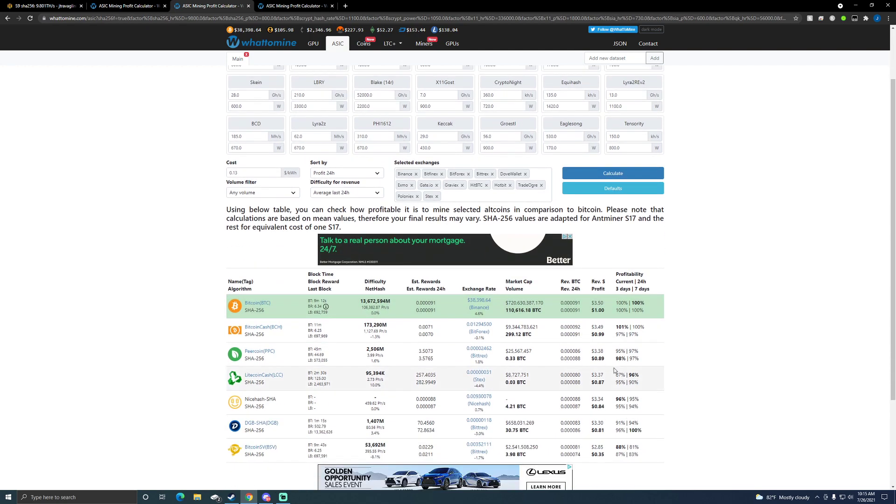
pyautogui.scroll(-2, 614, 371)
pyautogui.scroll(3, 615, 371)
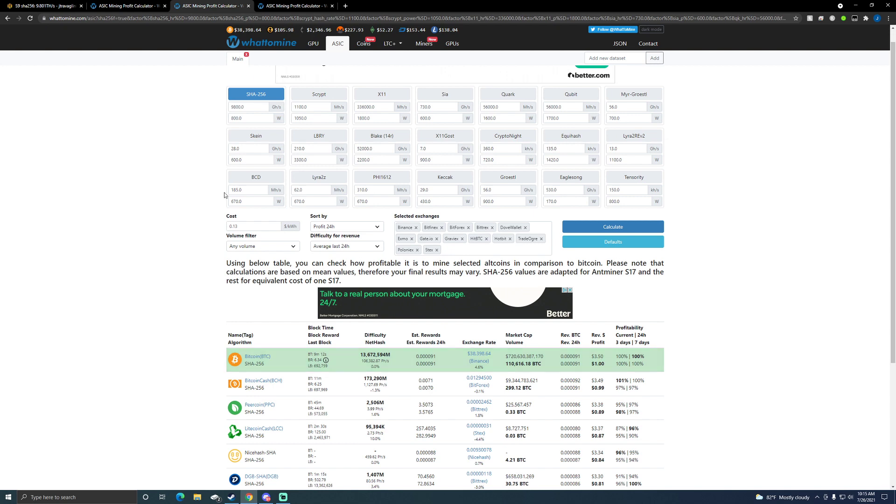
pyautogui.click(50, 4)
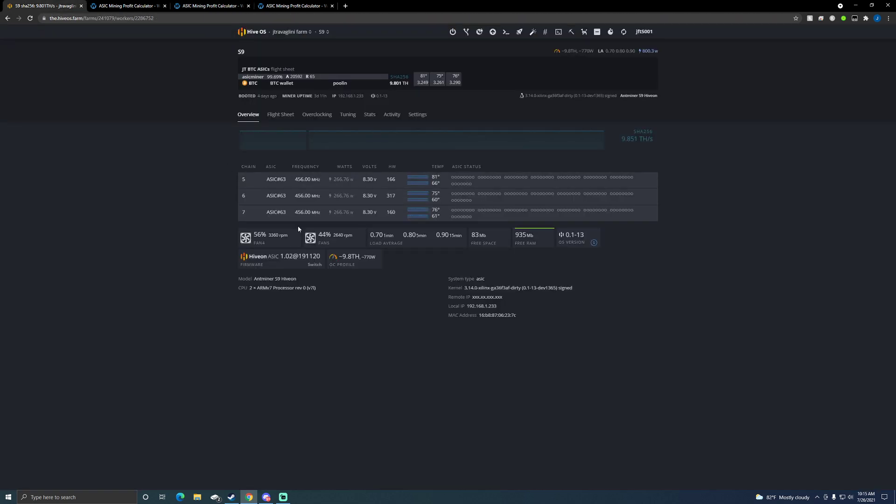
# Step: Navigate from the Hive OS farms overview to the farm's eight-worker list
pyautogui.click(252, 33)
pyautogui.click(243, 177)
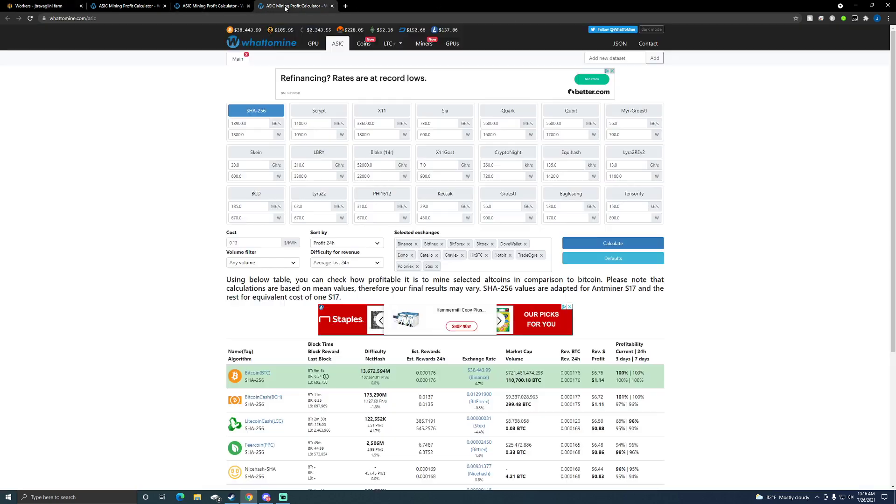
# Step: Recalculate the combined 18900 Gh/s at 1800 W: $6.75 revenue, $1.13 daily Bitcoin profit
pyautogui.click(288, 5)
pyautogui.click(621, 242)
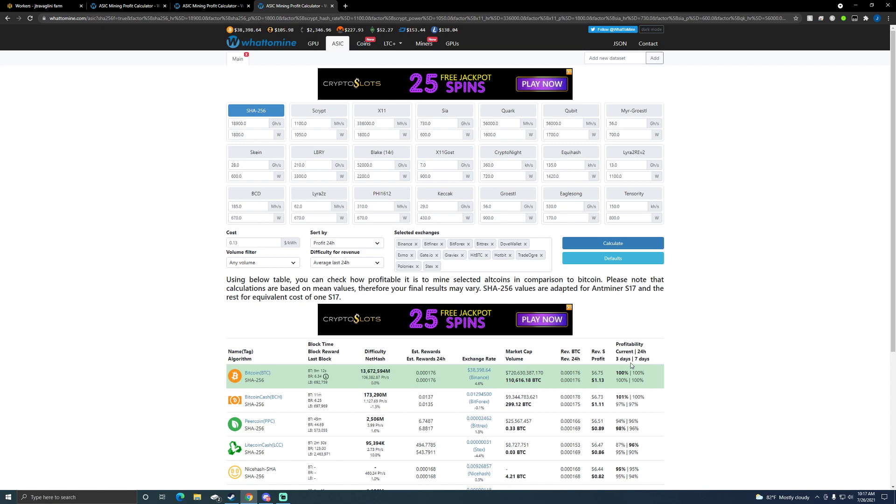
# Step: Open the S9 worker's overview from the Hive OS Workers list, then revisit the WhatToMine results
pyautogui.click(40, 6)
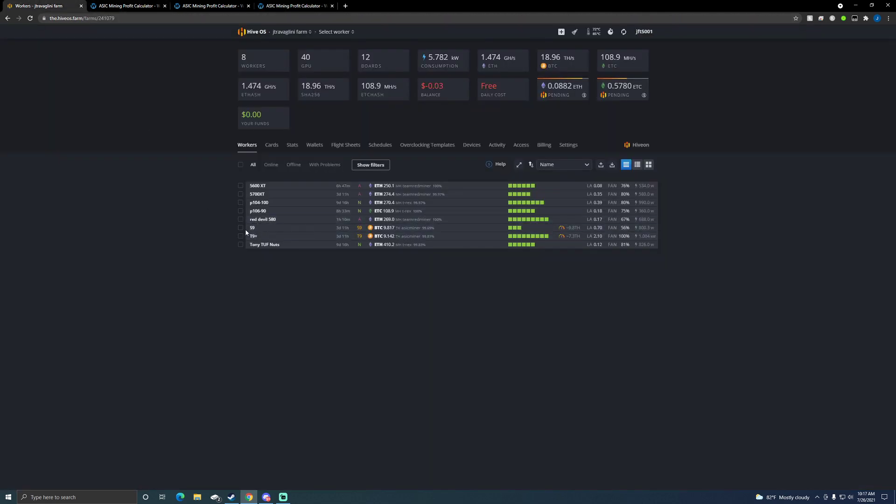
pyautogui.click(263, 228)
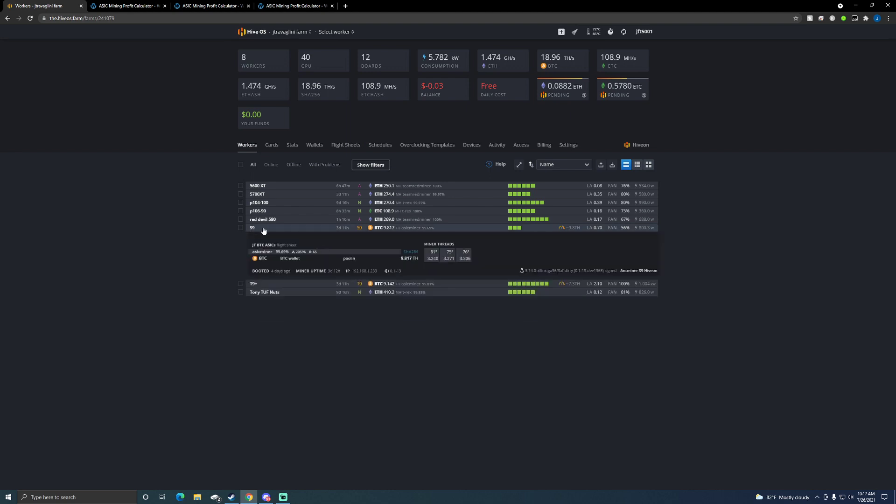
pyautogui.click(252, 228)
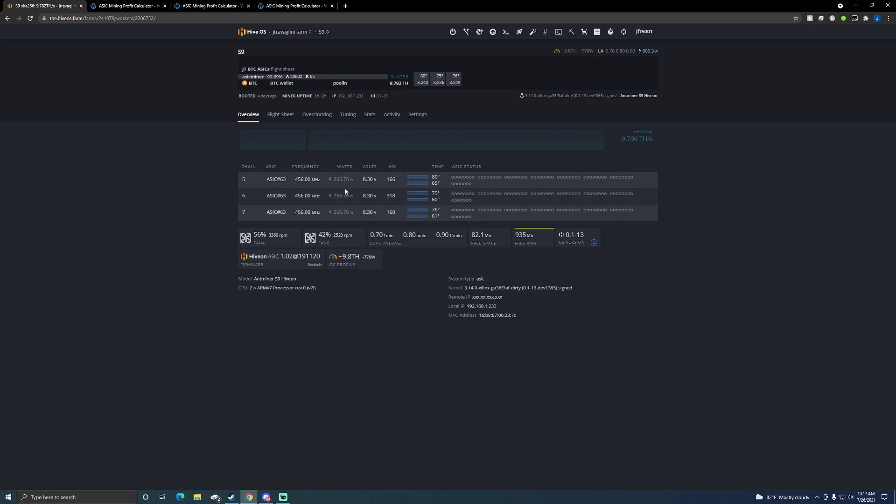
pyautogui.click(156, 6)
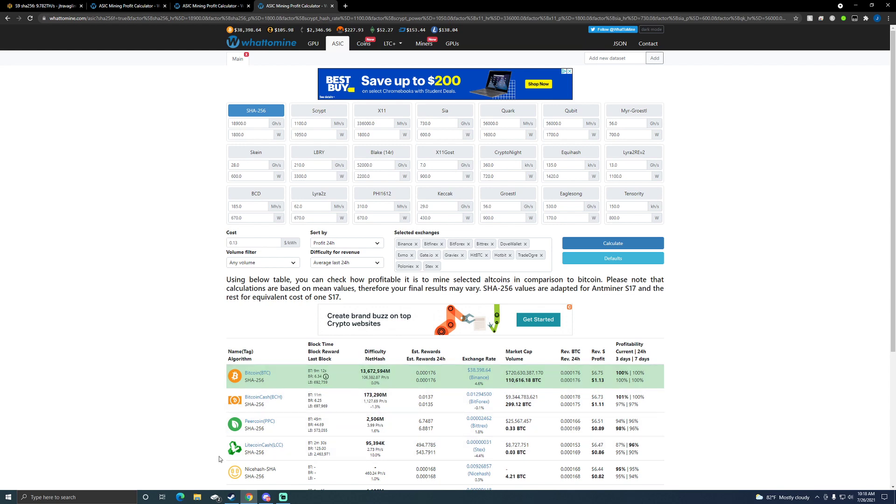
pyautogui.scroll(-1, 264, 447)
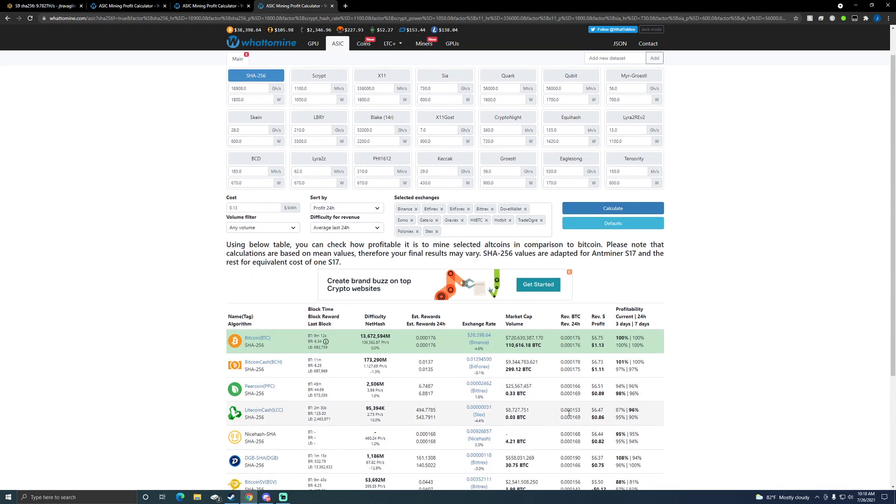